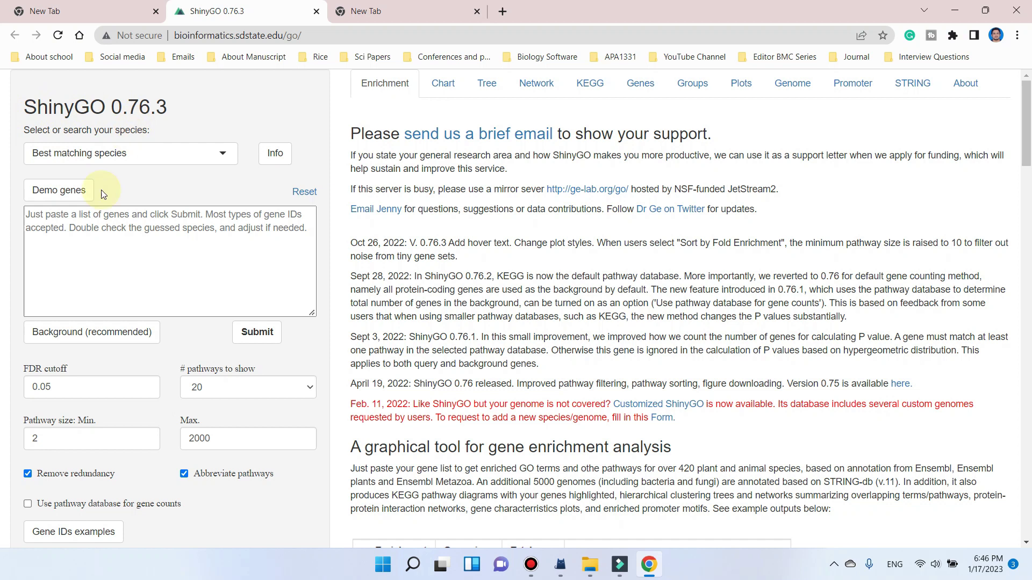
Paste the five soybean Gm IDs (Gm13g40400, Gm14g05690, …) and submit, getting 'ID not recognized!'.
left_click(83, 226)
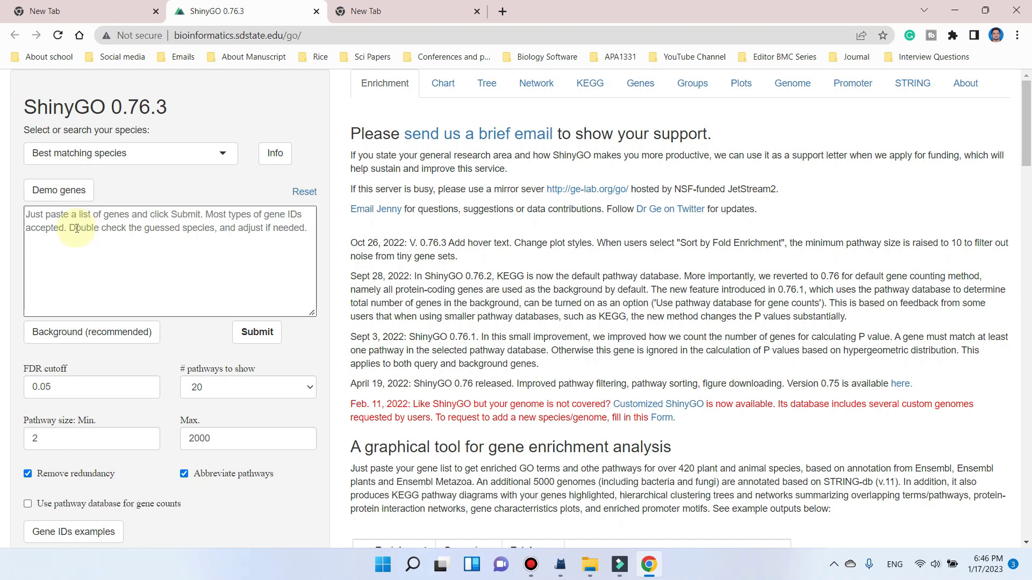
left_click(64, 229)
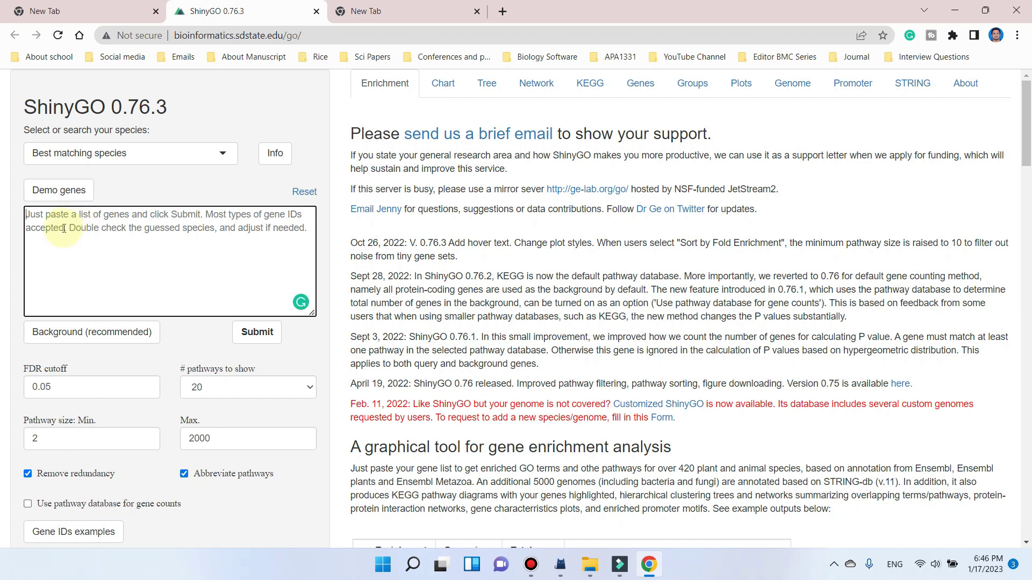
type("Gm13g40400, Gm14g05690, Gm15g05010, Gm19g22210, Gm13g41100")
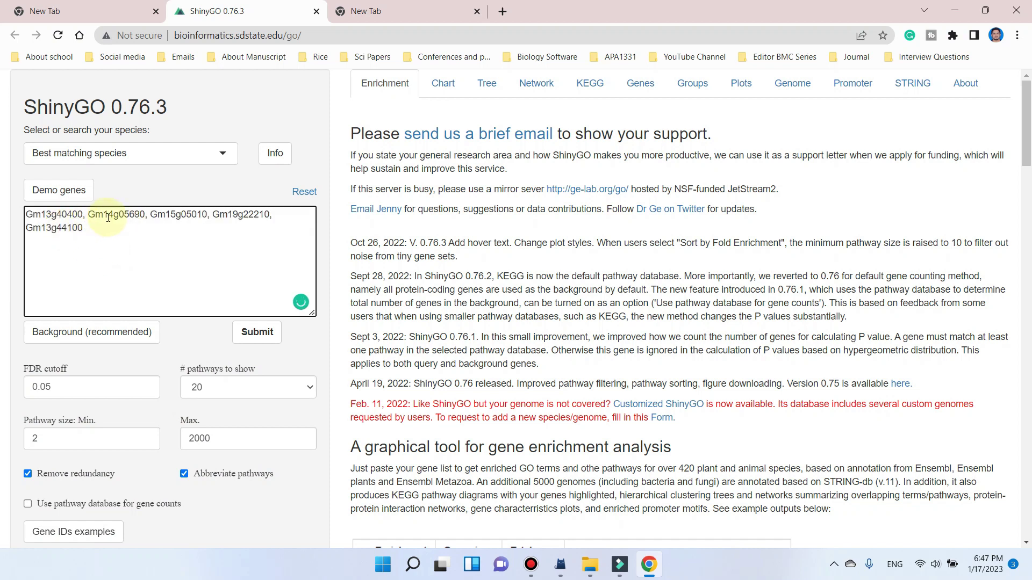
left_click(257, 342)
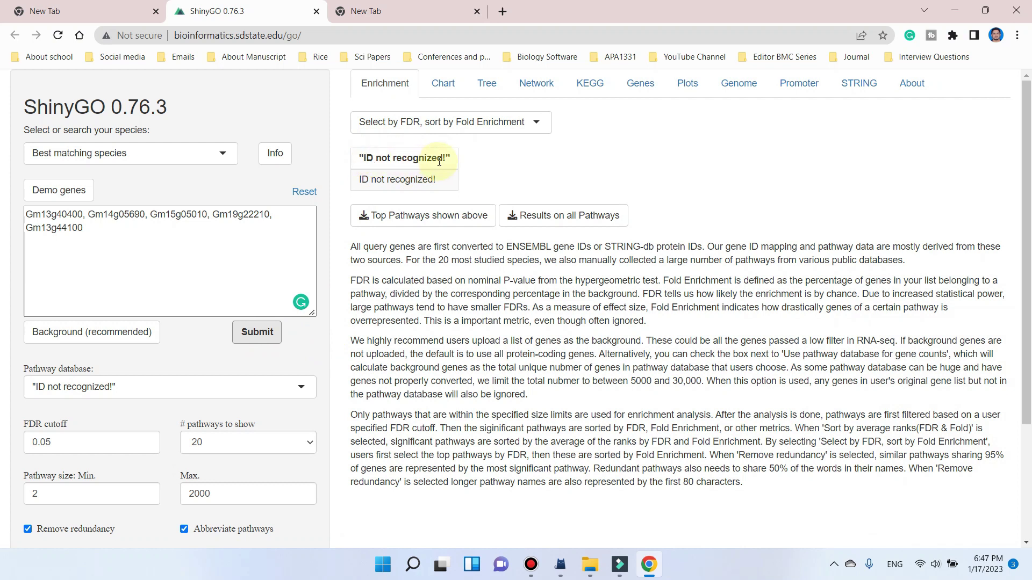
Return to the gene list box and scroll down to the Gene IDs examples button.
left_click(135, 233)
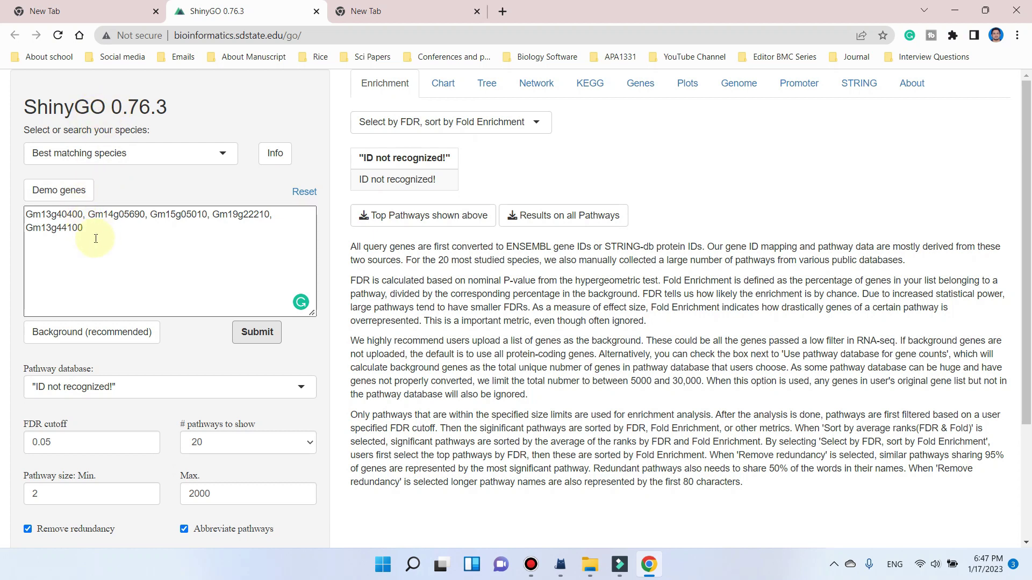
scroll(95, 238, "down", 3)
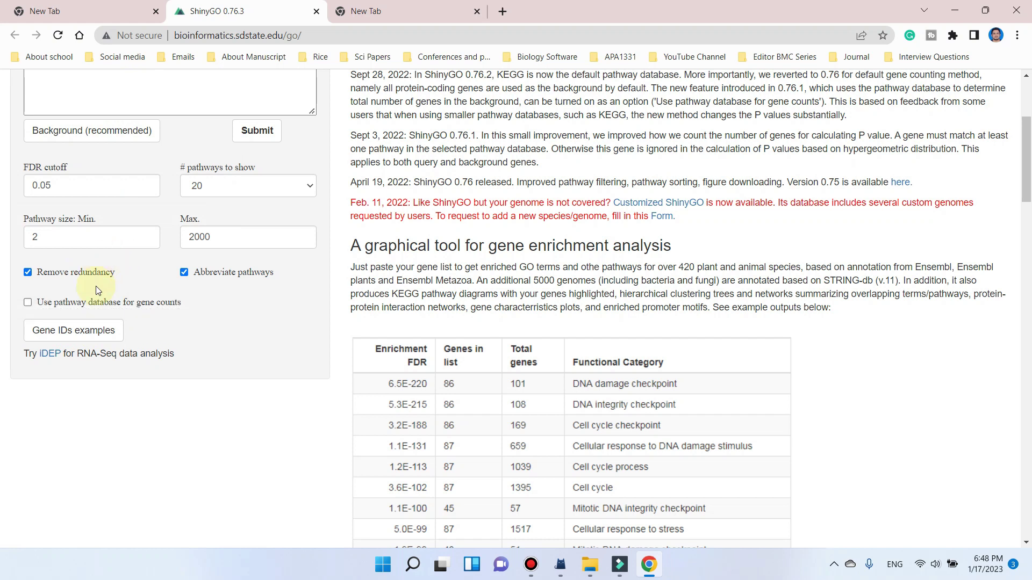
Show the Gene IDs examples for Glycine max, listing refseq, ensembl and affy_soybean sample IDs.
left_click(80, 333)
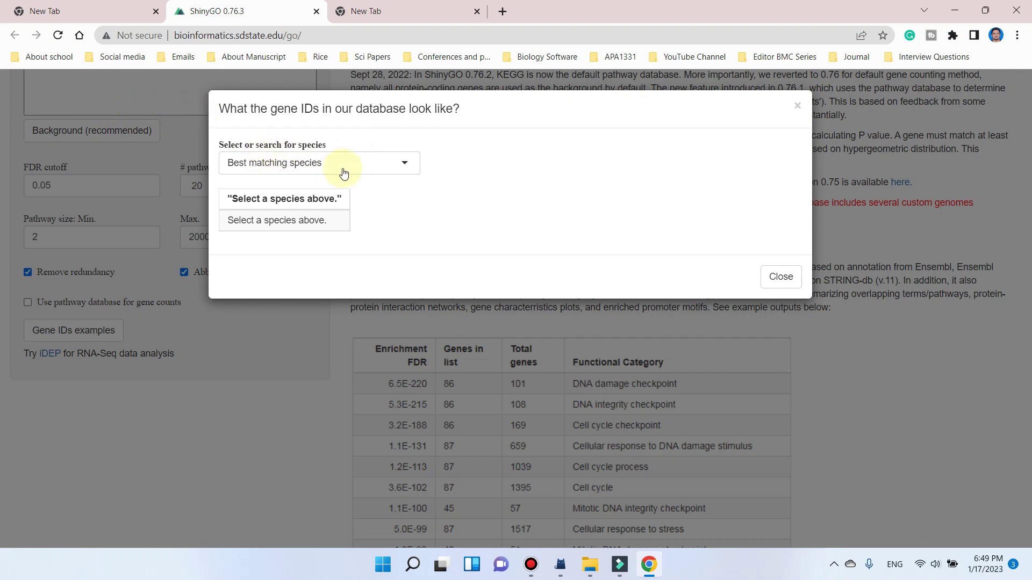
left_click(358, 160)
key("BackSpace")
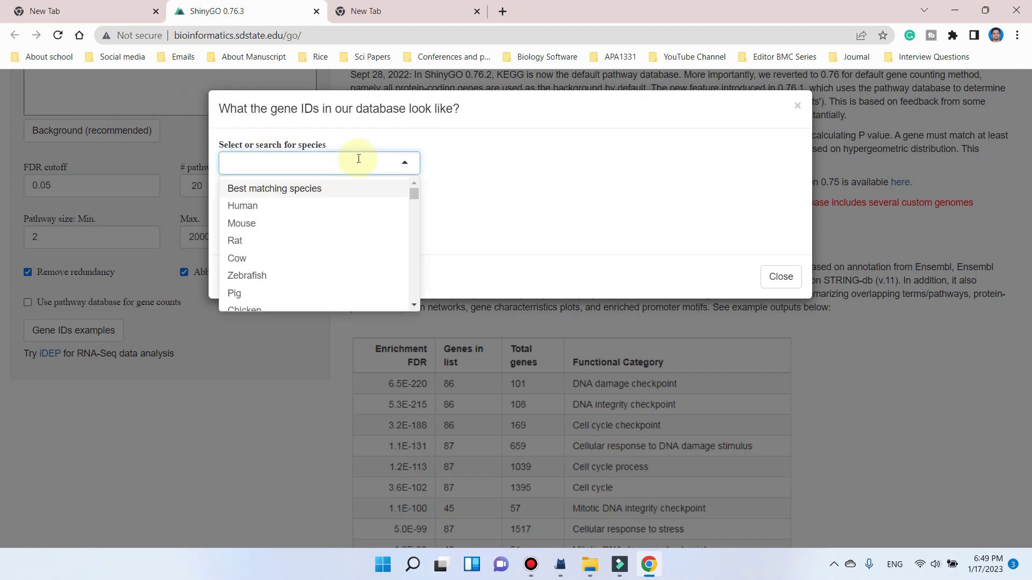
type("gly")
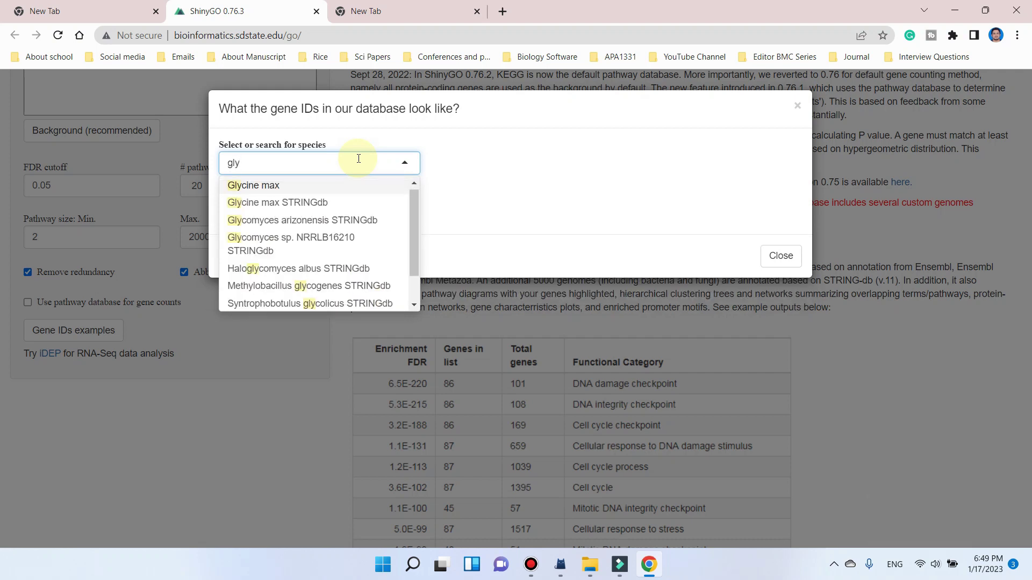
left_click(255, 187)
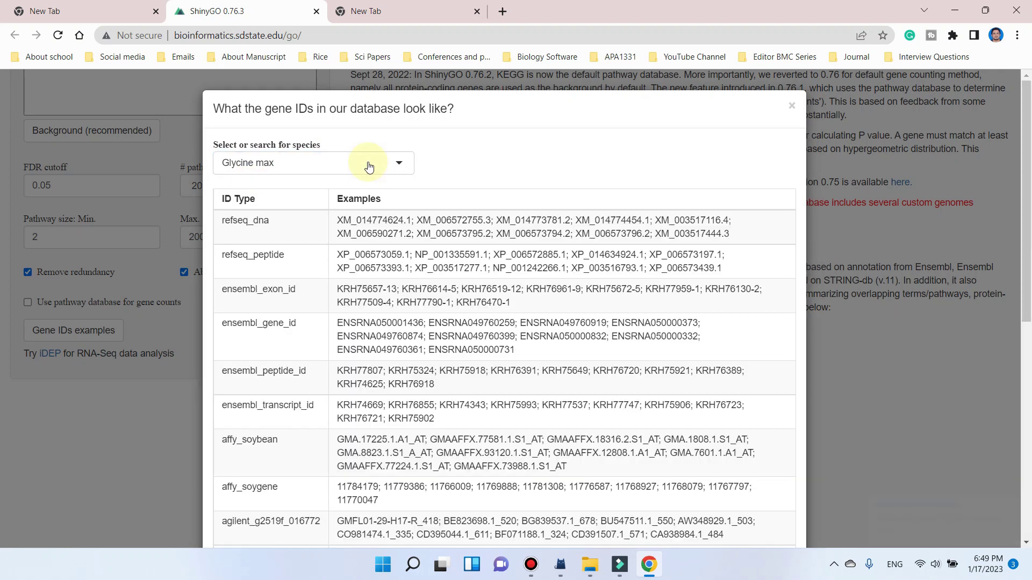
scroll(369, 166, "down", 1)
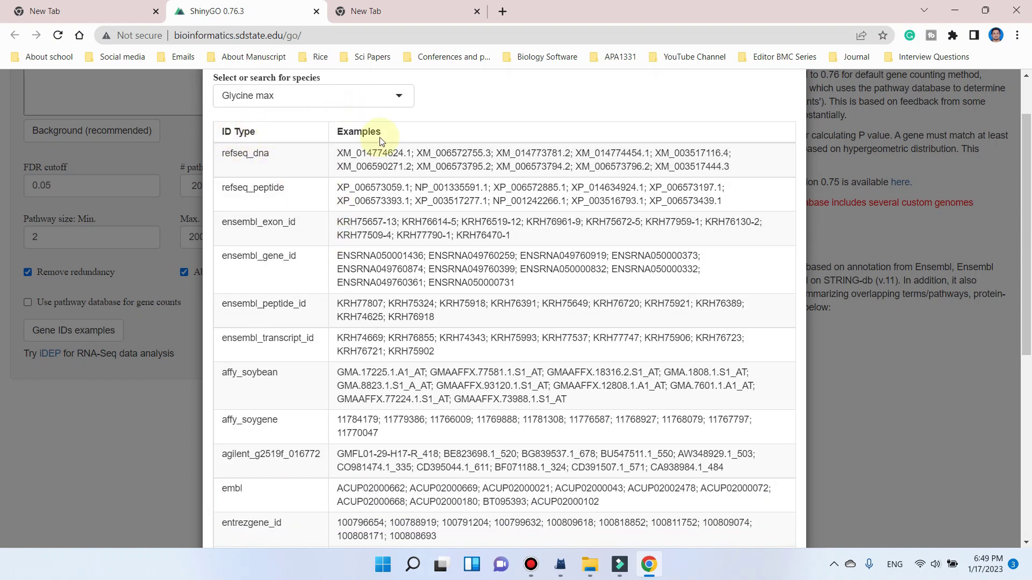
scroll(345, 403, "down", 2)
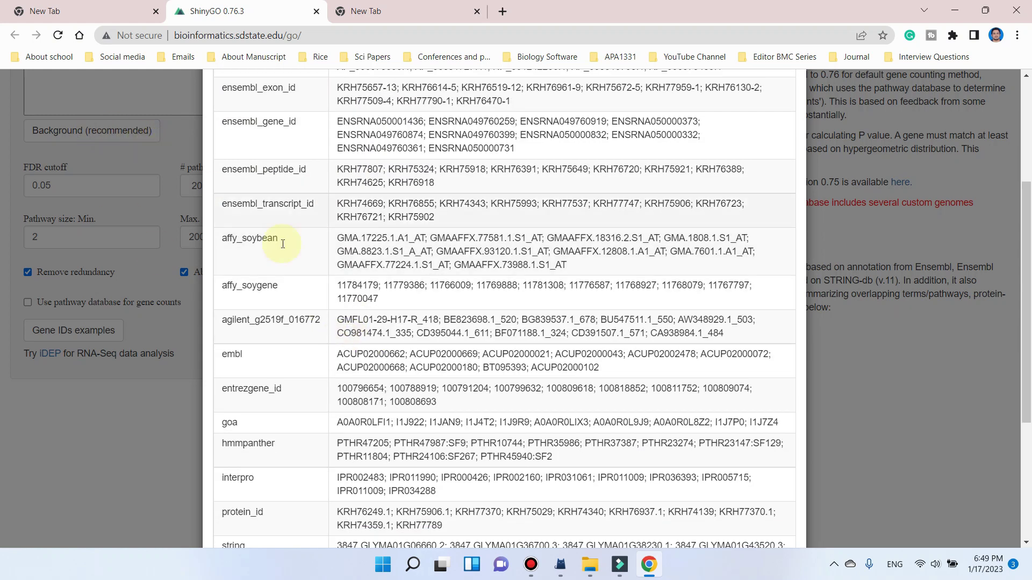
scroll(269, 239, "up", 3)
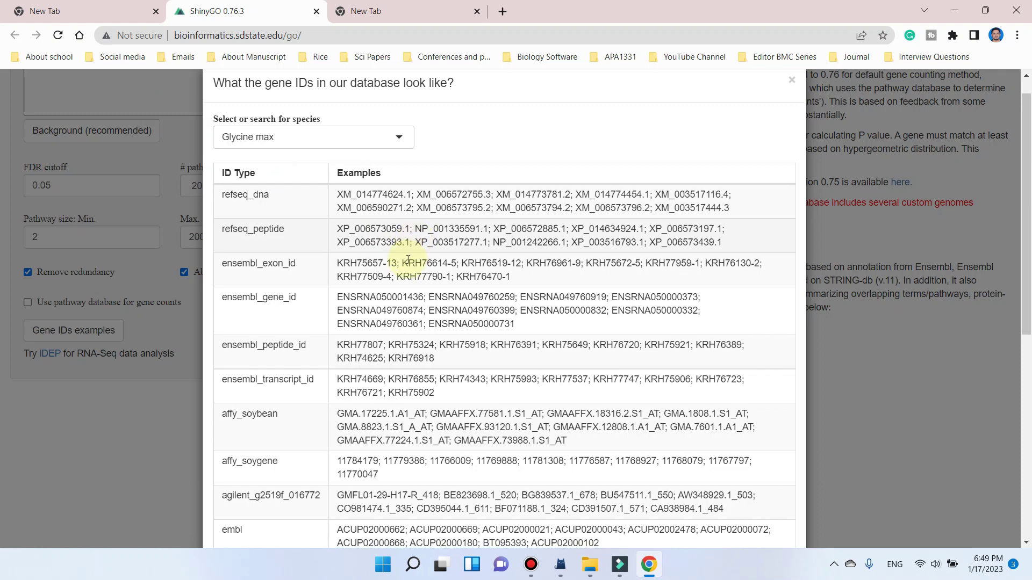
scroll(403, 258, "down", 5)
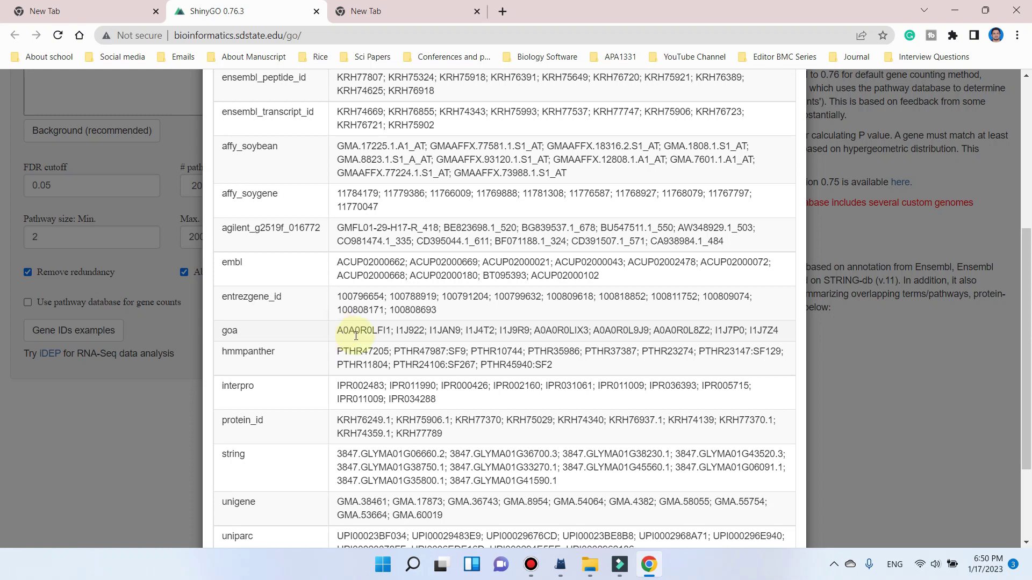
scroll(501, 365, "down", 2)
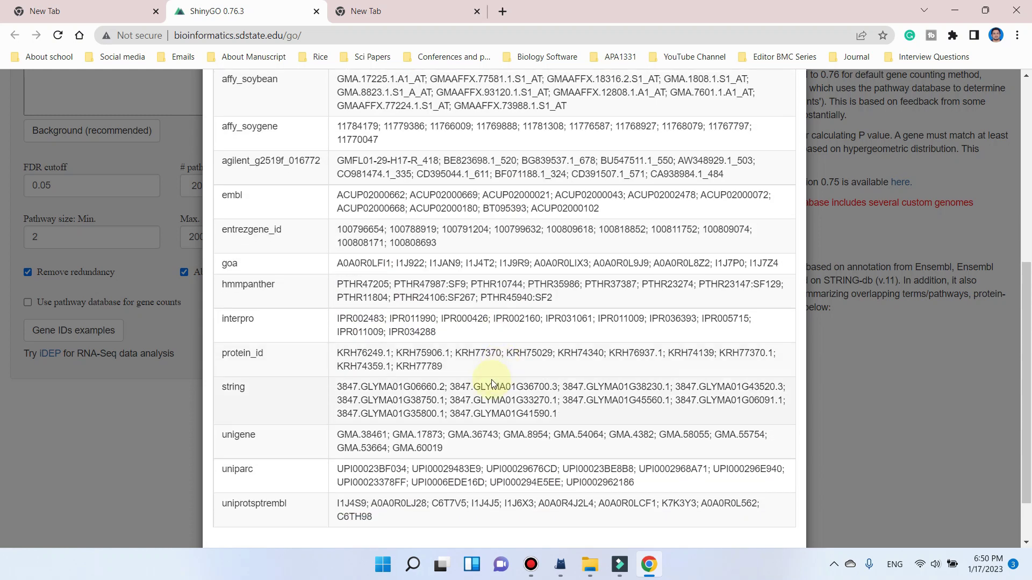
scroll(452, 323, "up", 1)
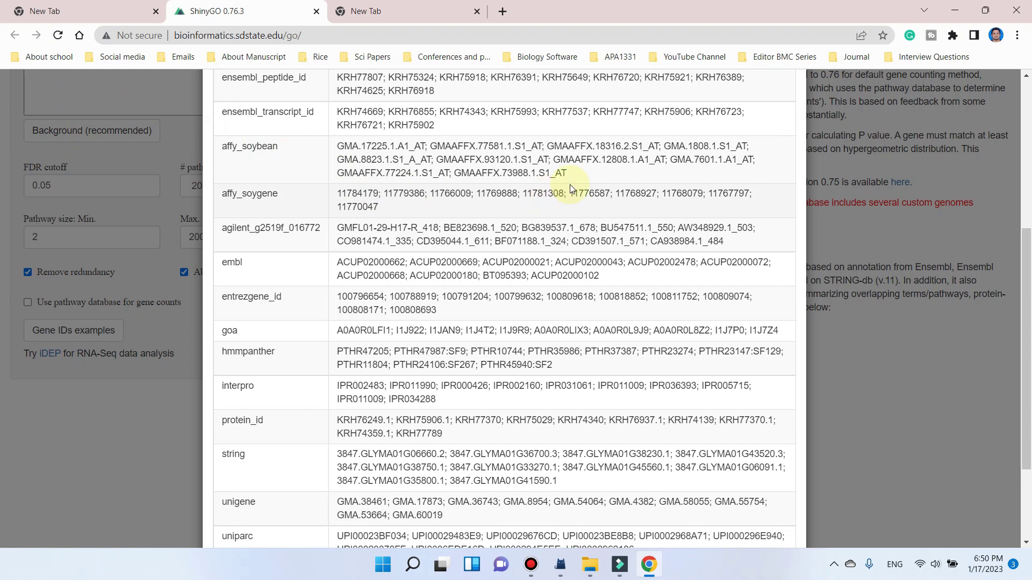
scroll(567, 184, "up", 1)
scroll(523, 175, "up", 1)
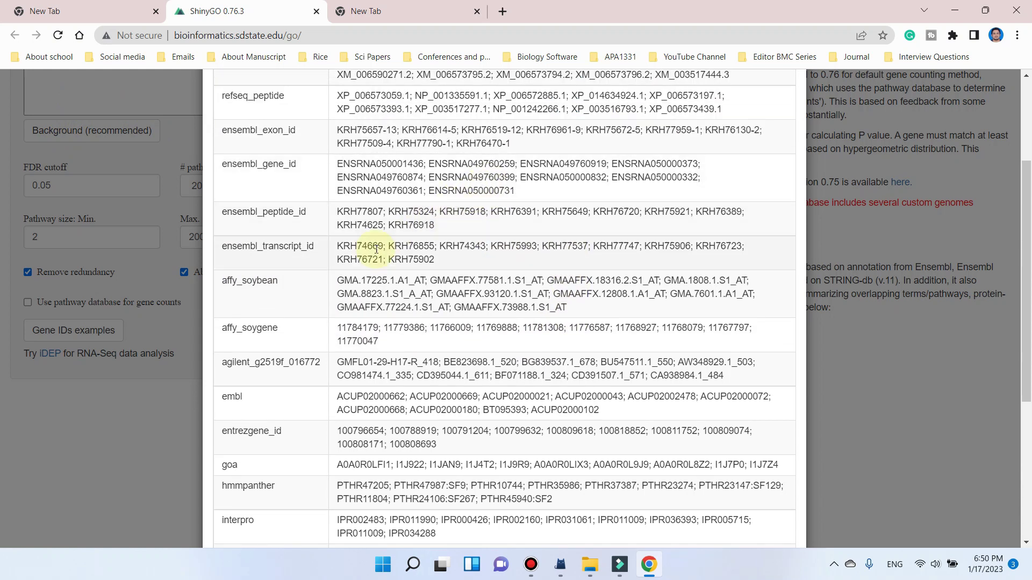
scroll(533, 167, "up", 1)
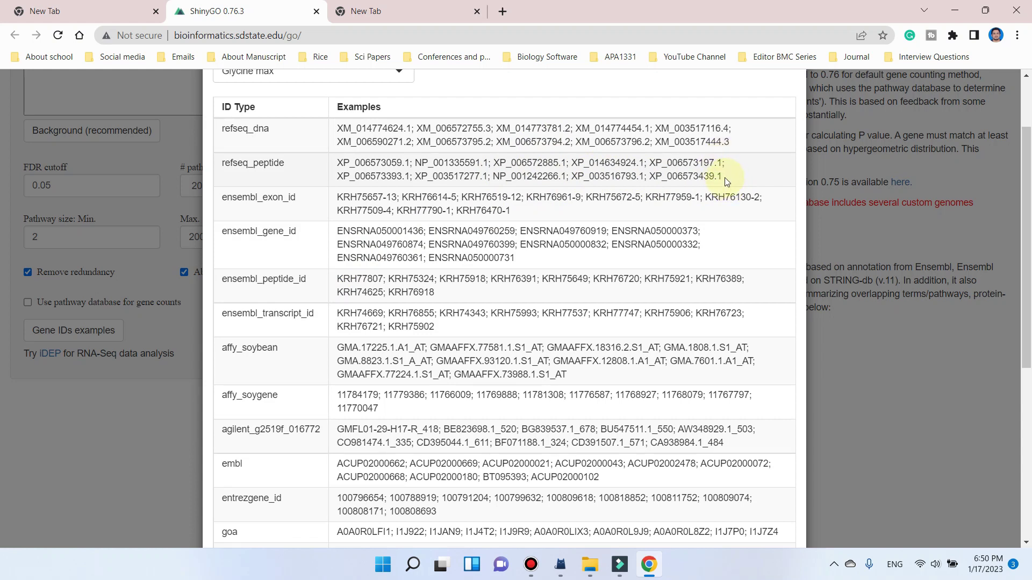
Copy the refseq_peptide example IDs and close the Gene IDs examples reference.
left_click_drag(725, 177, 337, 154)
right_click(349, 171)
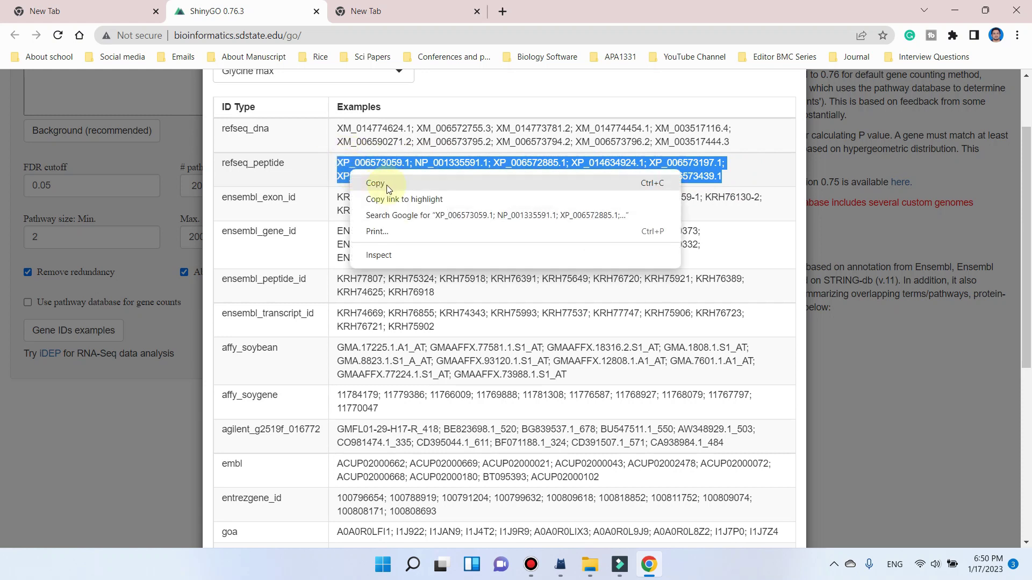
left_click(387, 184)
scroll(618, 427, "down", 6)
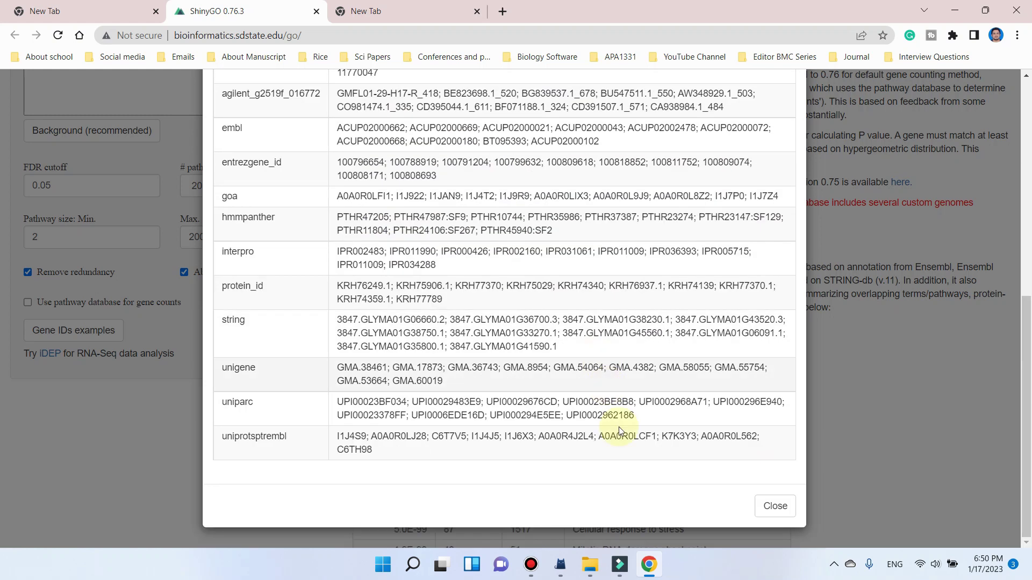
left_click(786, 504)
Paste the ten refseq peptide IDs into the gene list and submit the enrichment.
scroll(188, 238, "up", 4)
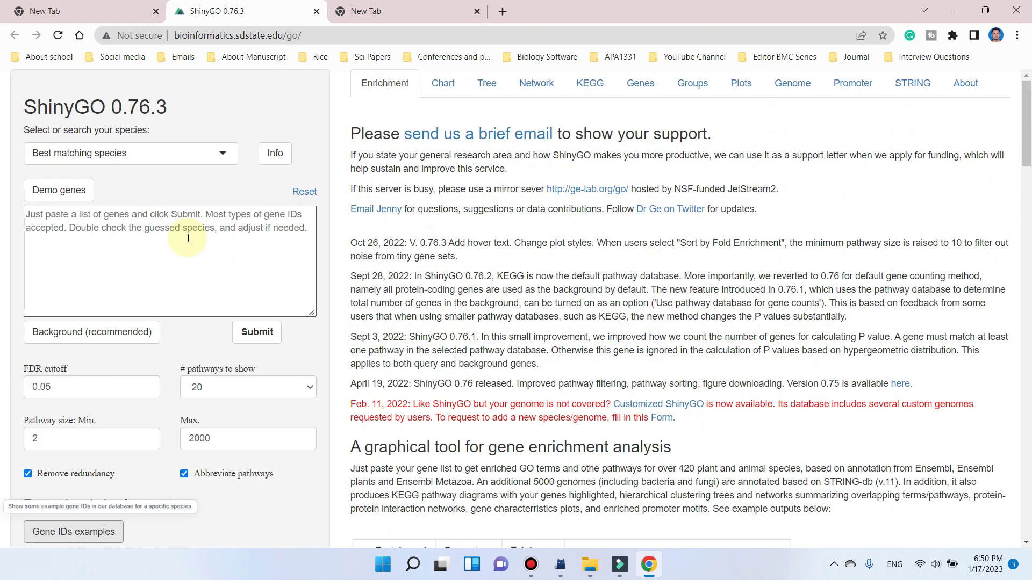
left_click(206, 223)
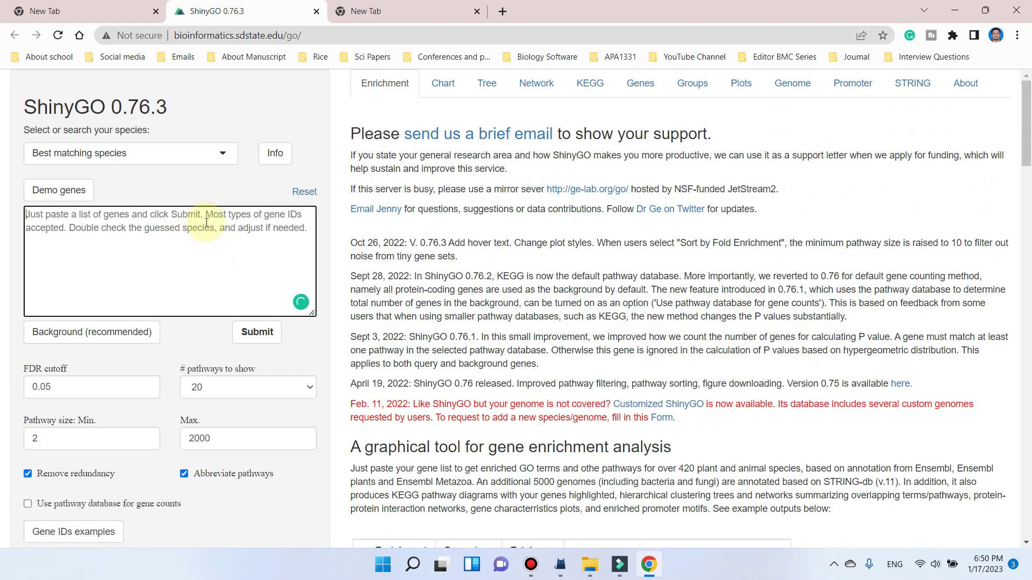
key("ctrl+v")
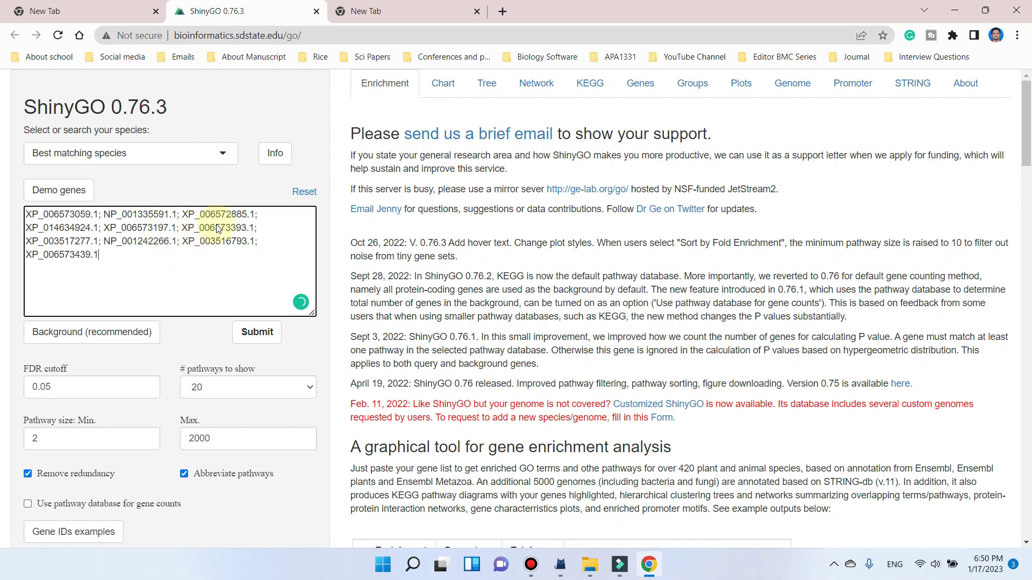
left_click(253, 336)
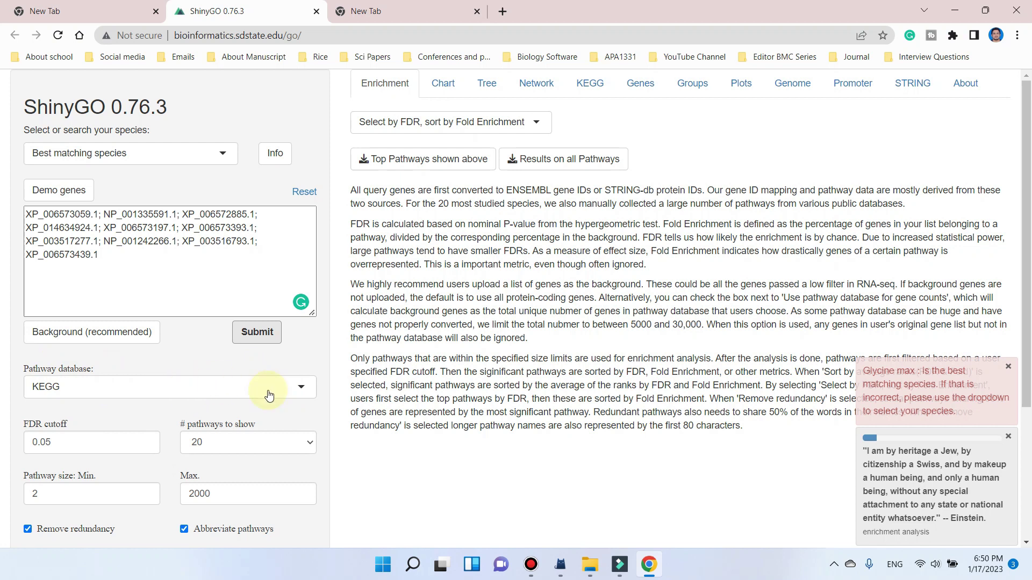
Switch the pathway database from KEGG to 'All available gene sets' and review the GLYMA results.
left_click(251, 395)
left_click(221, 411)
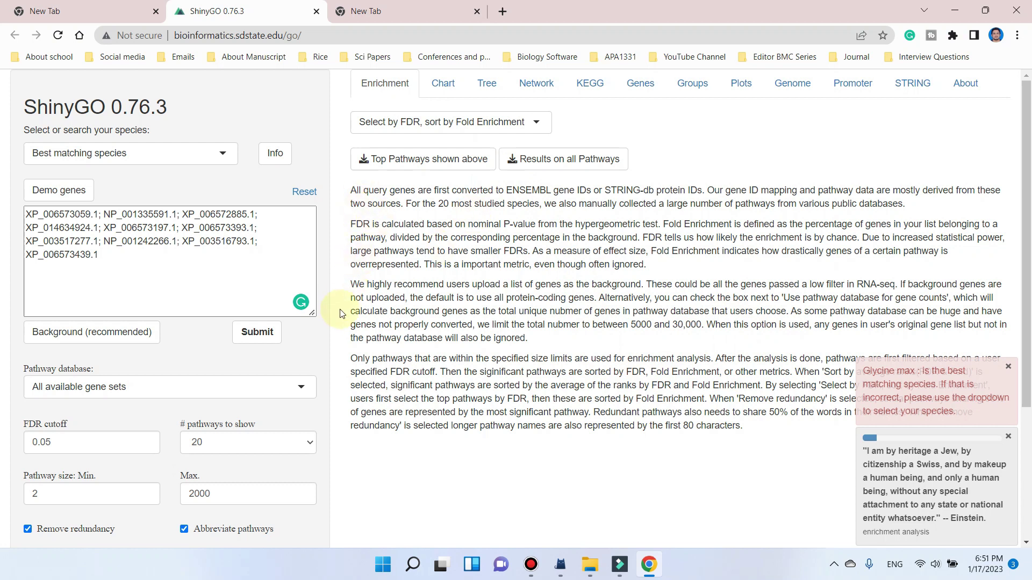
scroll(446, 263, "down", 2)
scroll(433, 281, "up", 2)
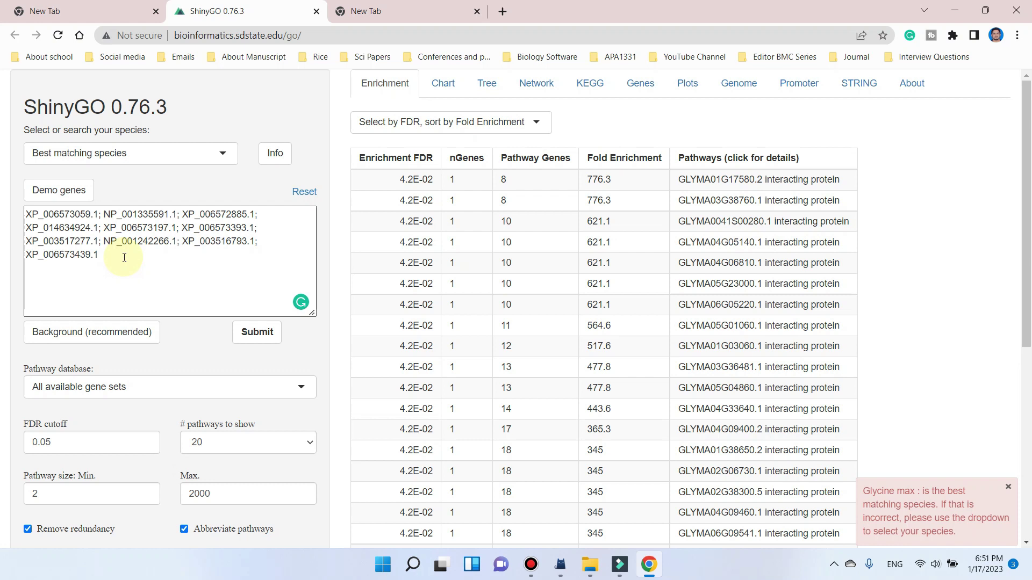
Reopen the Glycine max ID examples and scroll through the ID types from refseq to uniprotsptrembl.
scroll(125, 257, "down", 2)
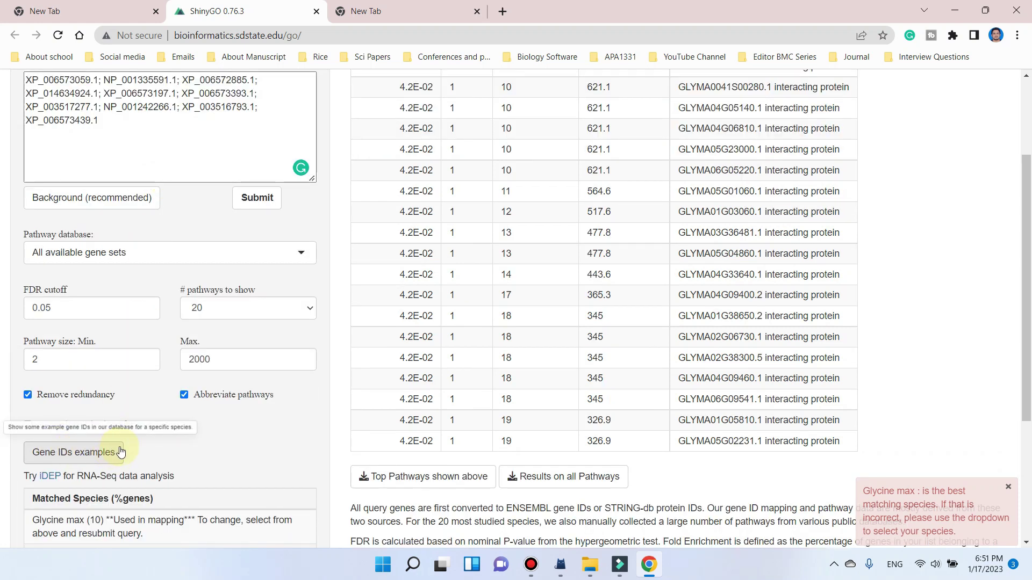
scroll(183, 442, "up", 1)
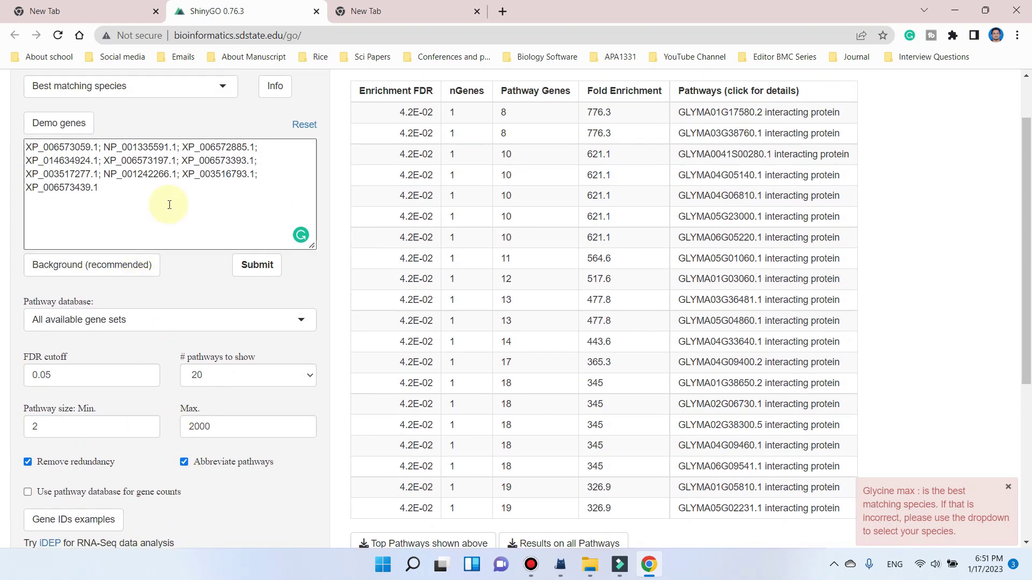
scroll(168, 214, "down", 3)
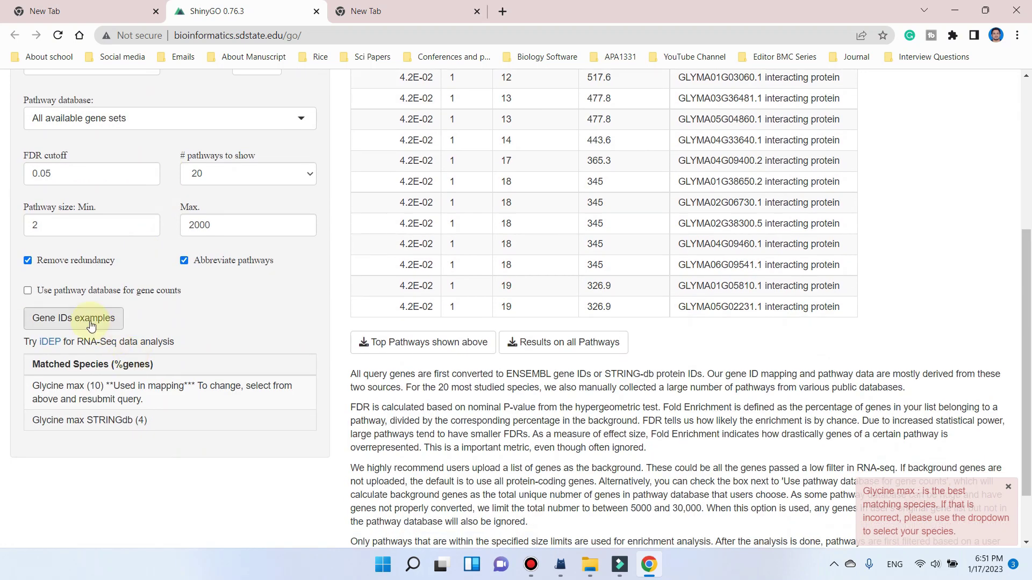
left_click(90, 324)
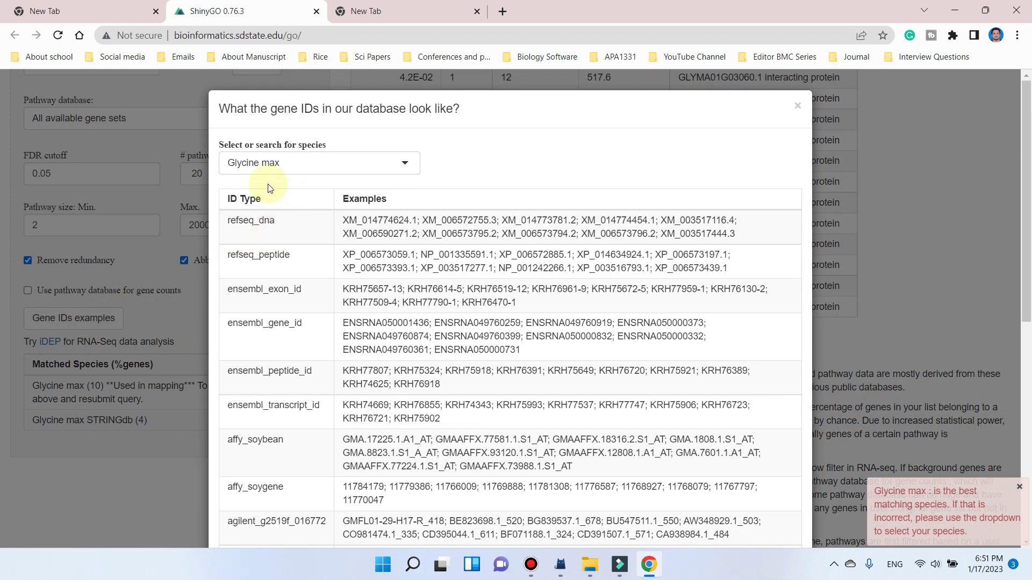
scroll(269, 188, "down", 1)
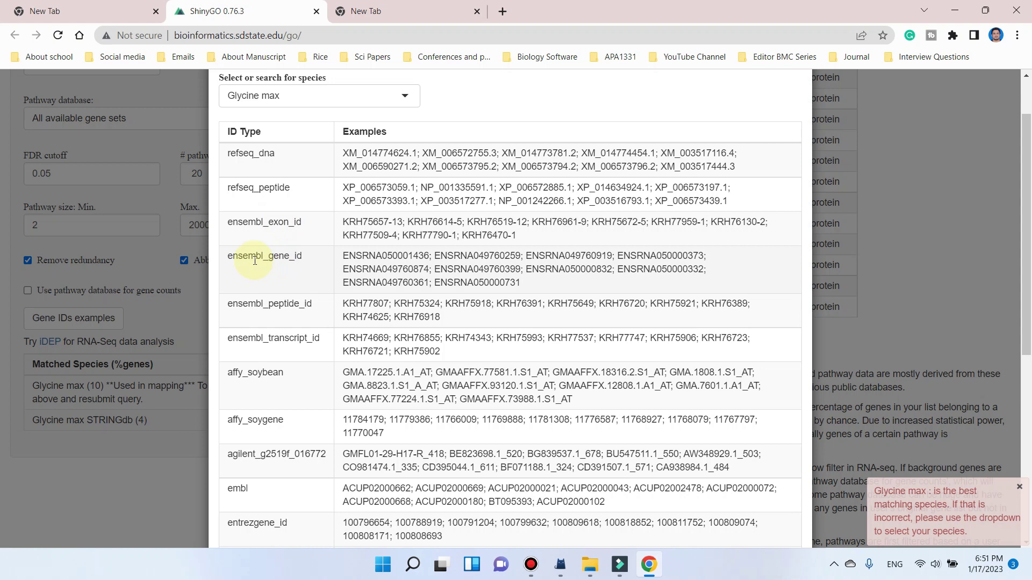
scroll(257, 265, "down", 1)
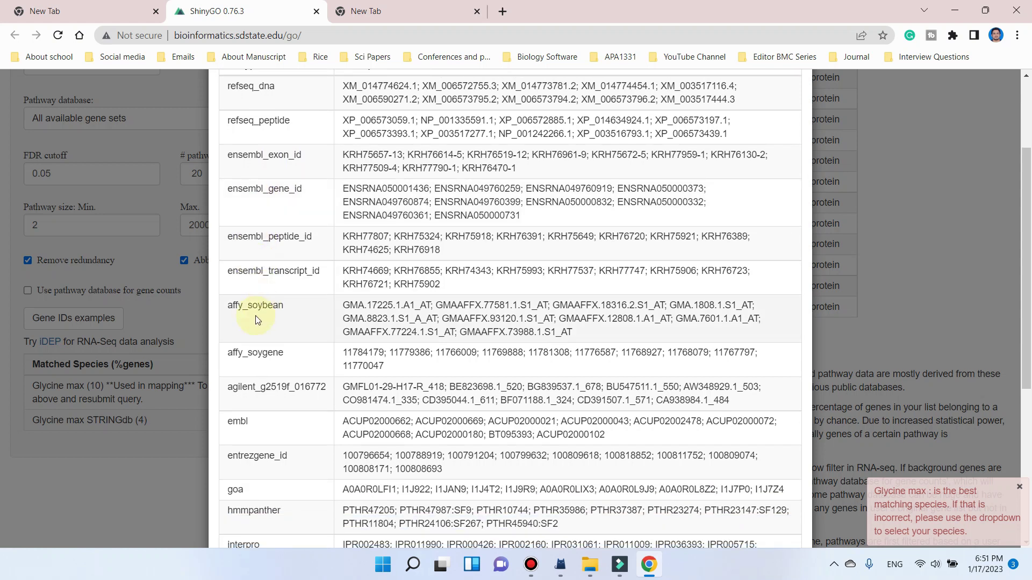
scroll(267, 308, "down", 1)
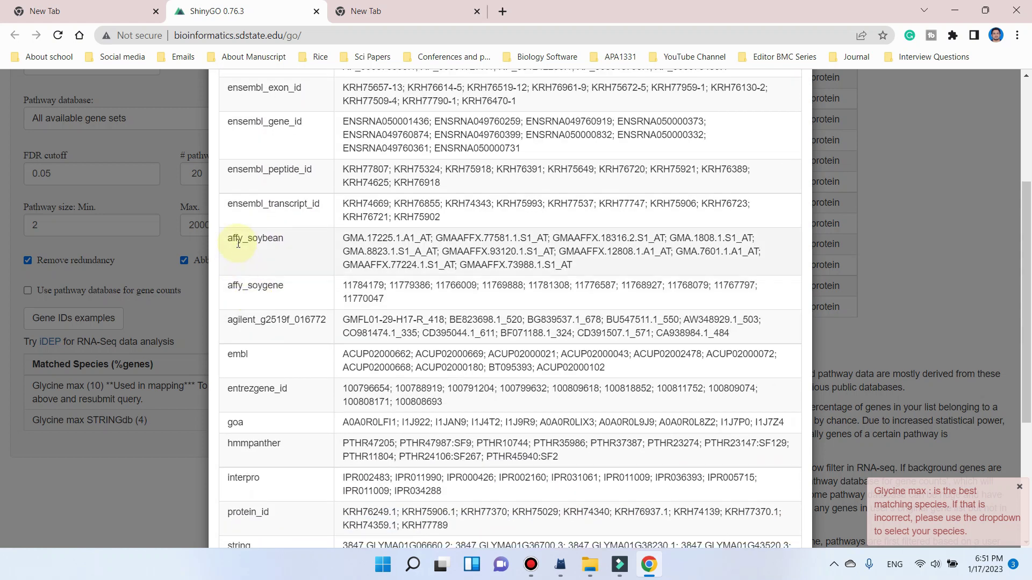
scroll(266, 250, "down", 1)
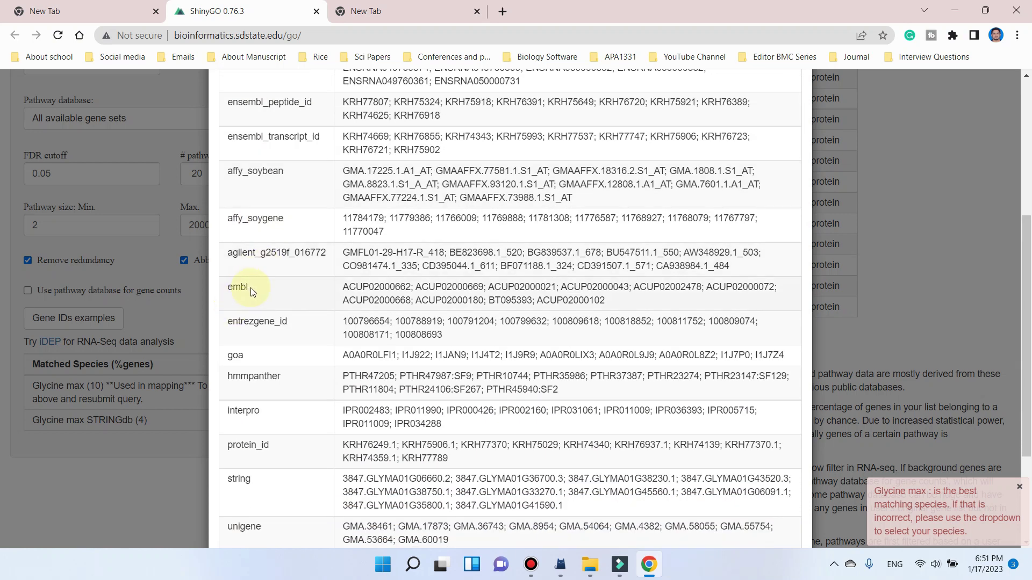
scroll(251, 288, "down", 1)
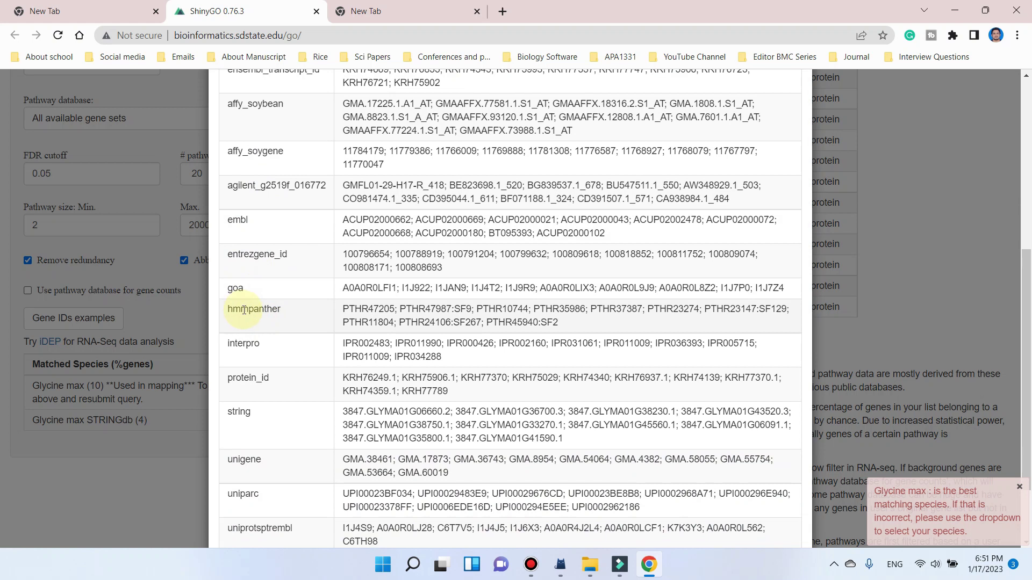
scroll(276, 317, "down", 2)
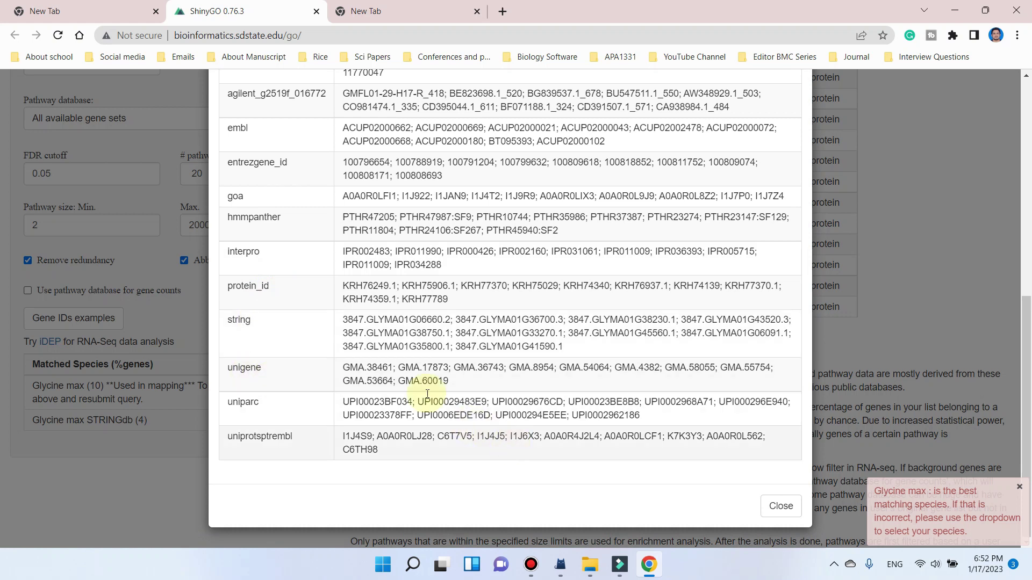
scroll(311, 330, "up", 1)
scroll(311, 330, "up", 2)
scroll(311, 330, "down", 3)
scroll(346, 409, "up", 8)
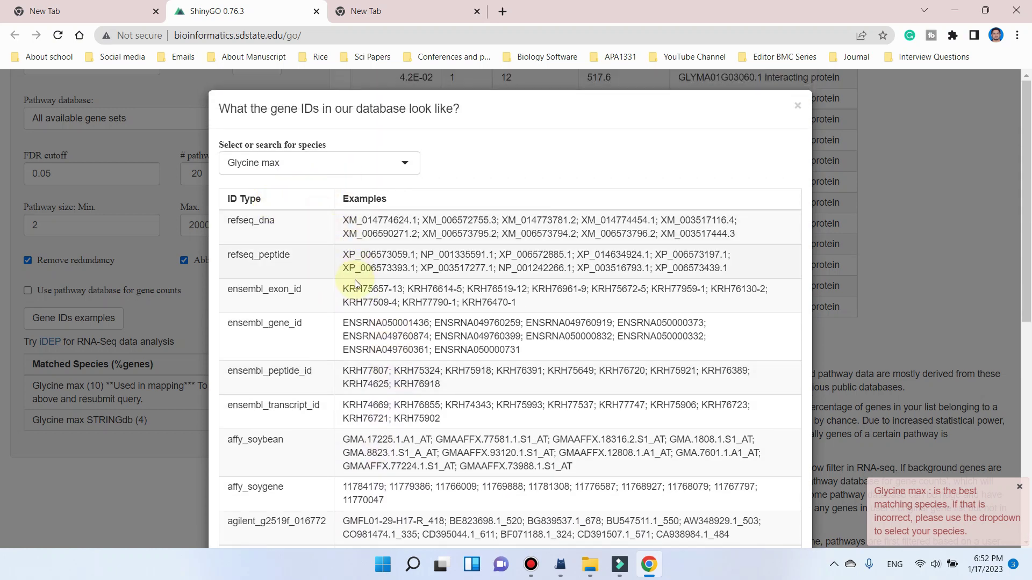
scroll(354, 285, "down", 1)
scroll(366, 279, "down", 1)
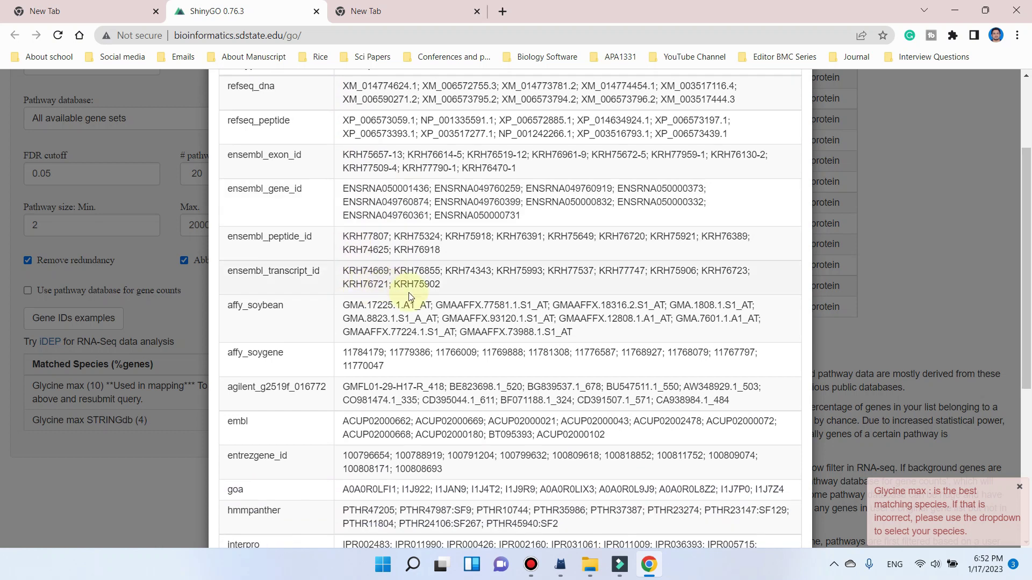
scroll(485, 297, "down", 3)
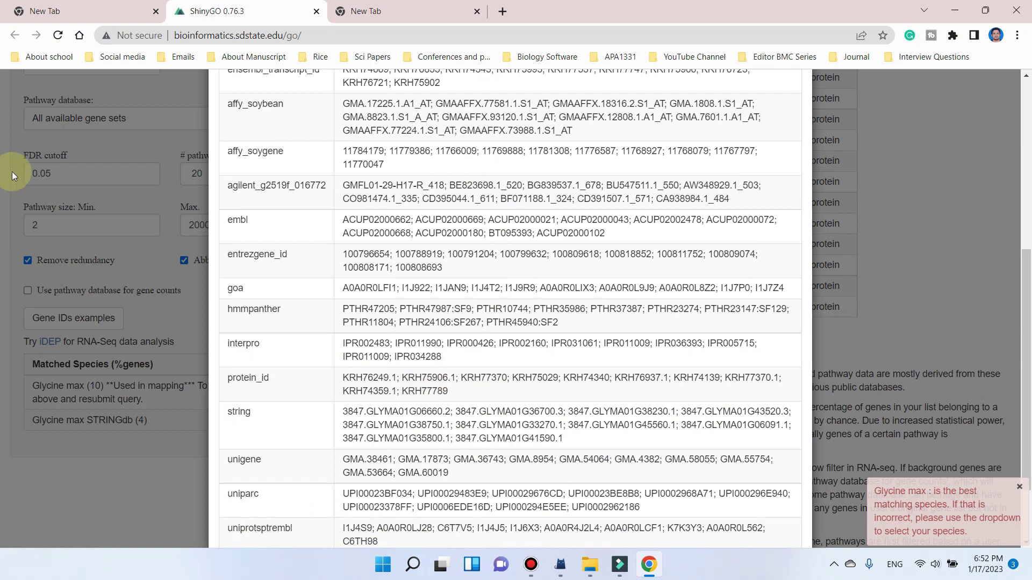
scroll(80, 246, "up", 5)
scroll(704, 443, "down", 6)
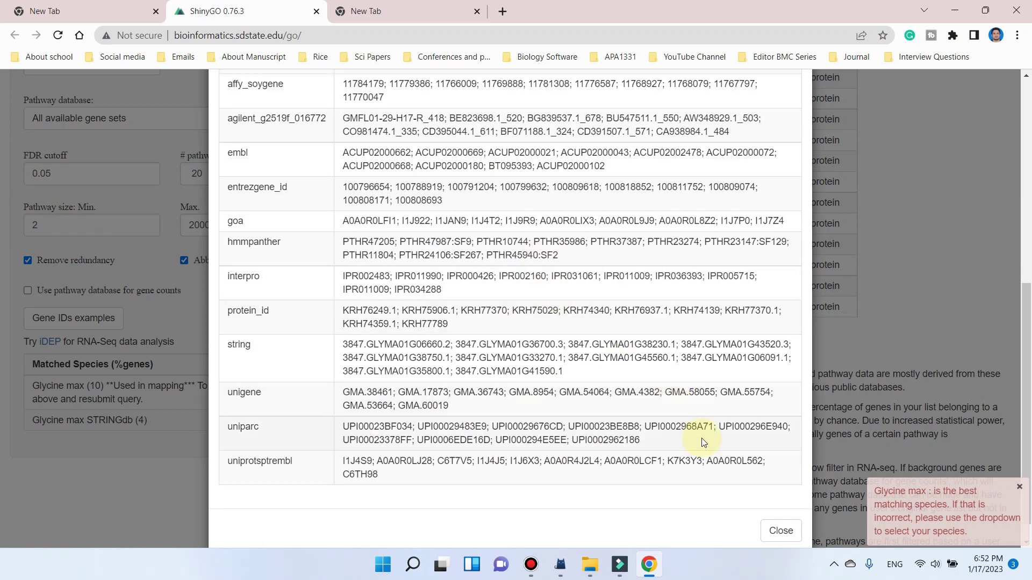
Close the ID examples and scroll up to the GLYMA enrichment table at FDR 4.2E-02.
left_click(780, 532)
scroll(430, 325, "up", 5)
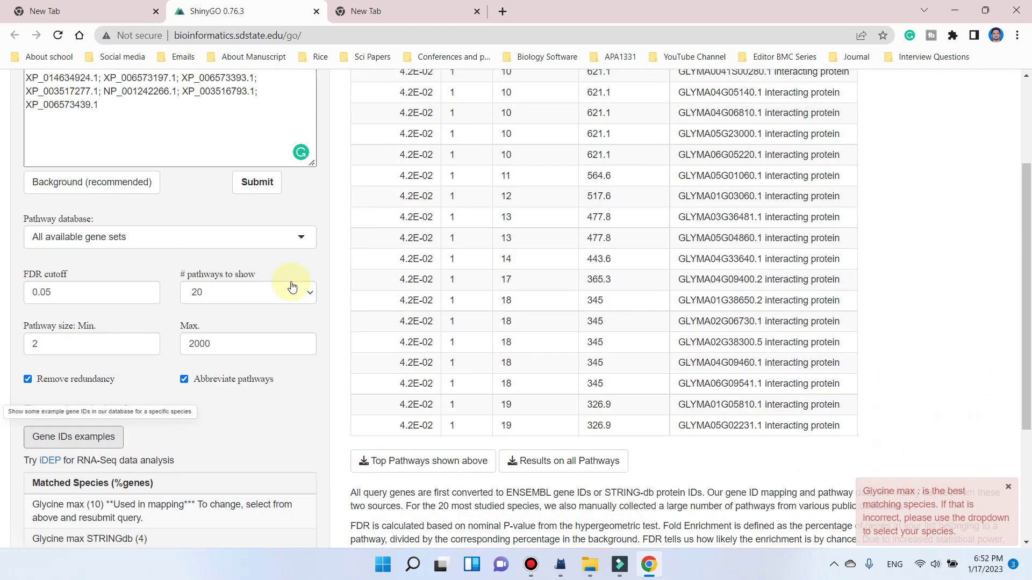